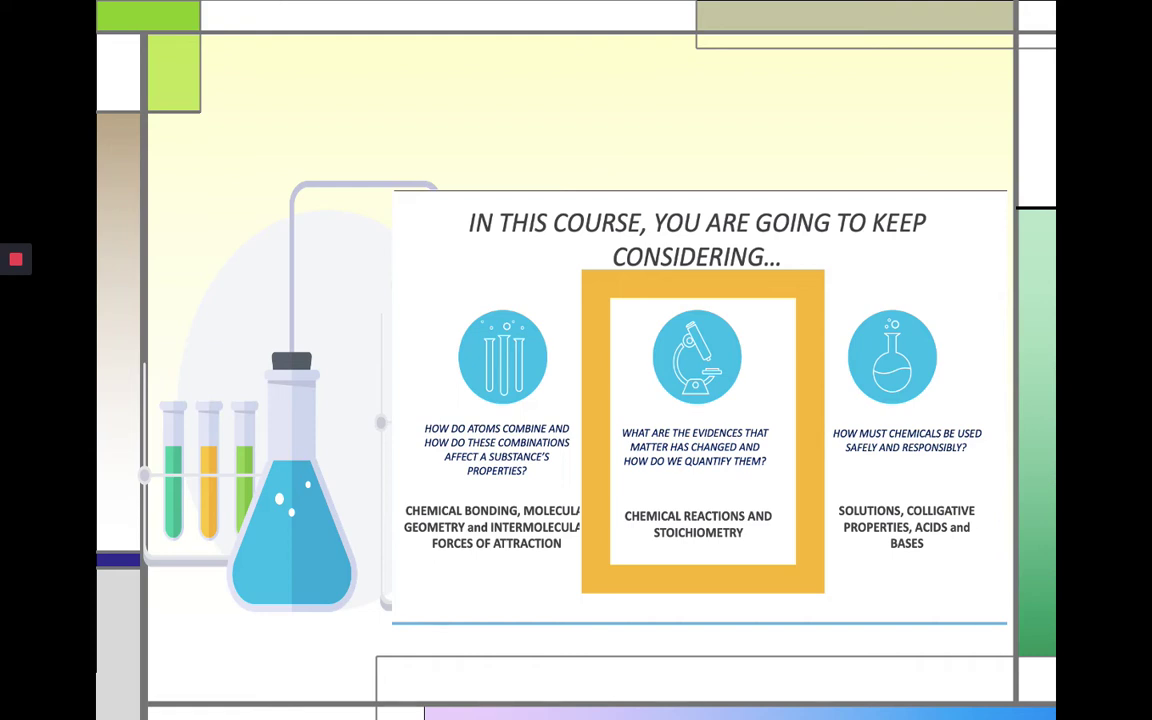
Step: Advance the slideshow to the 'Ponder on this…' slide
key("Right")
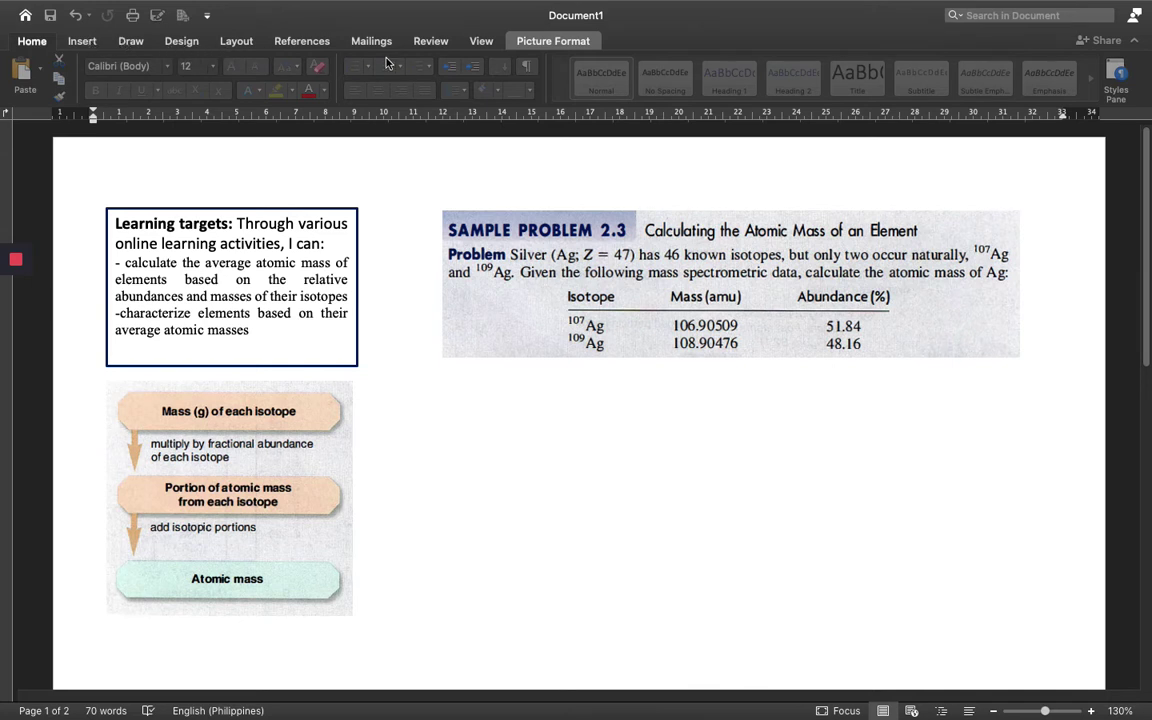
Step: Select the first pen on the Draw tab to begin inking on the document
left_click(131, 41)
left_click(85, 82)
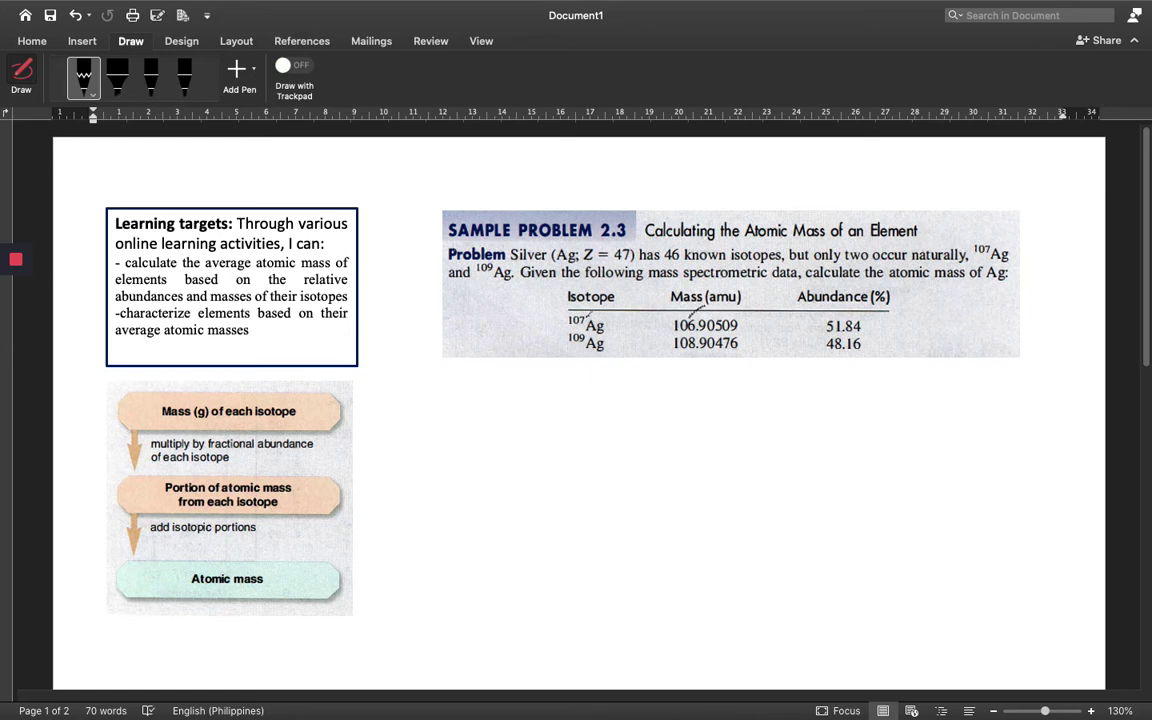
Step: Try the pens and their options, then settle on the third pen for drawing
left_click(148, 80)
left_click(86, 82)
left_click(91, 95)
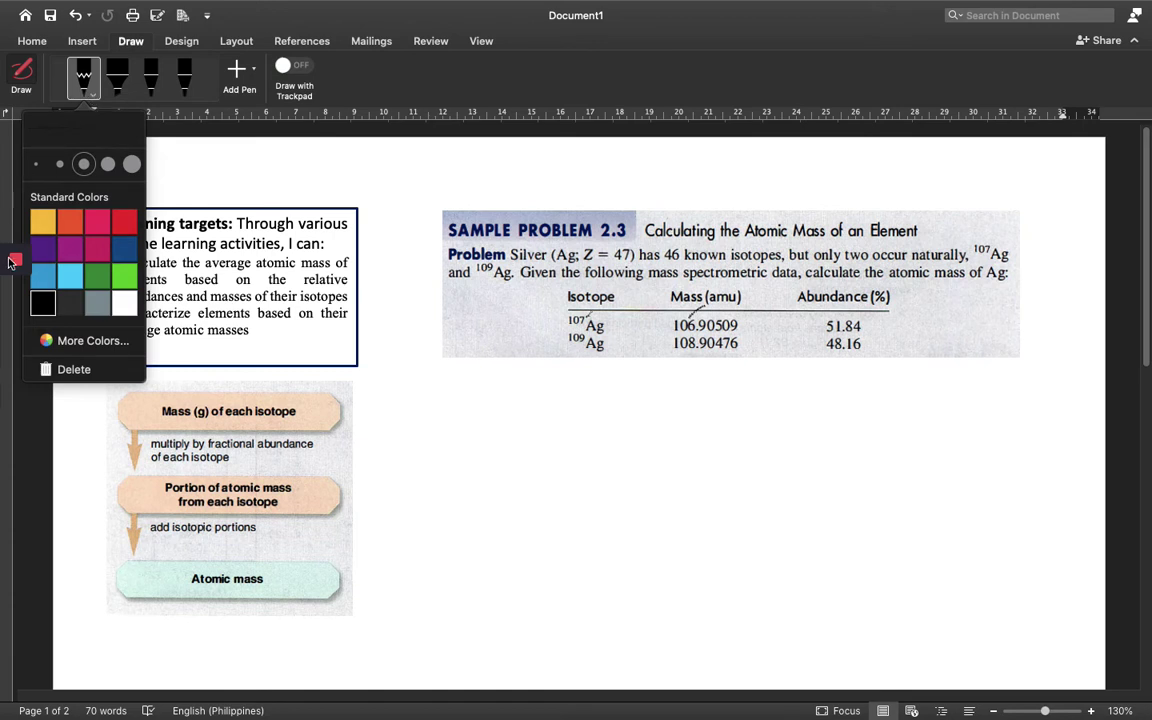
left_click(15, 318)
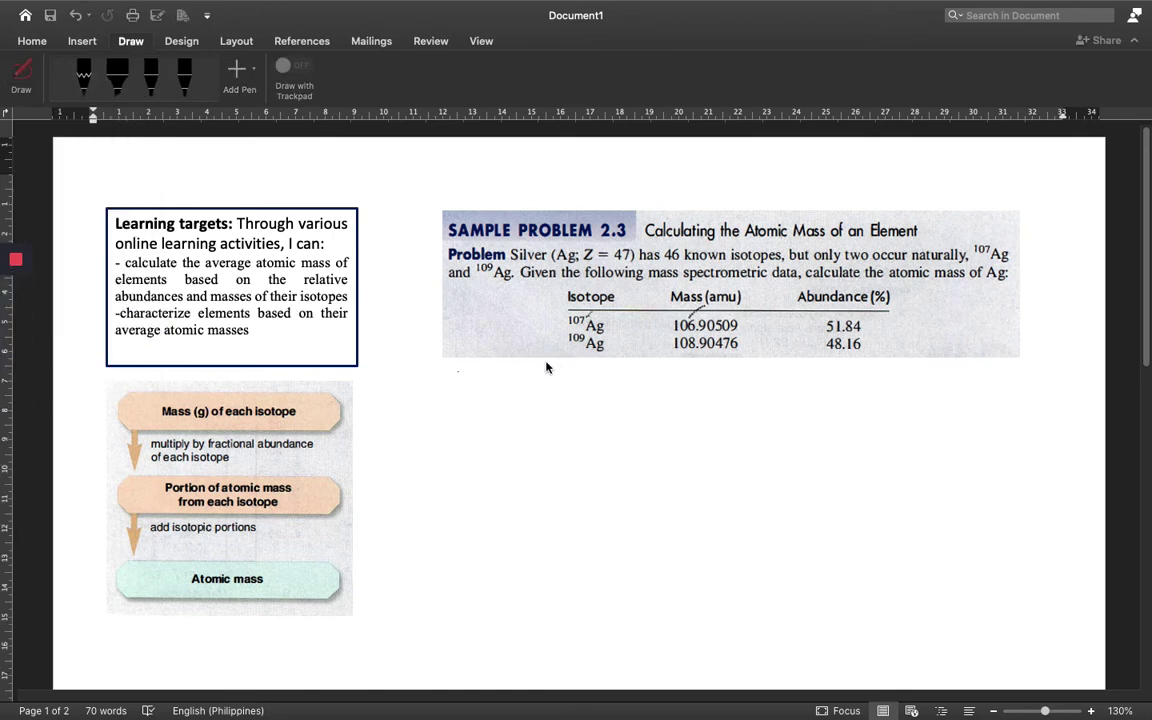
left_click(152, 80)
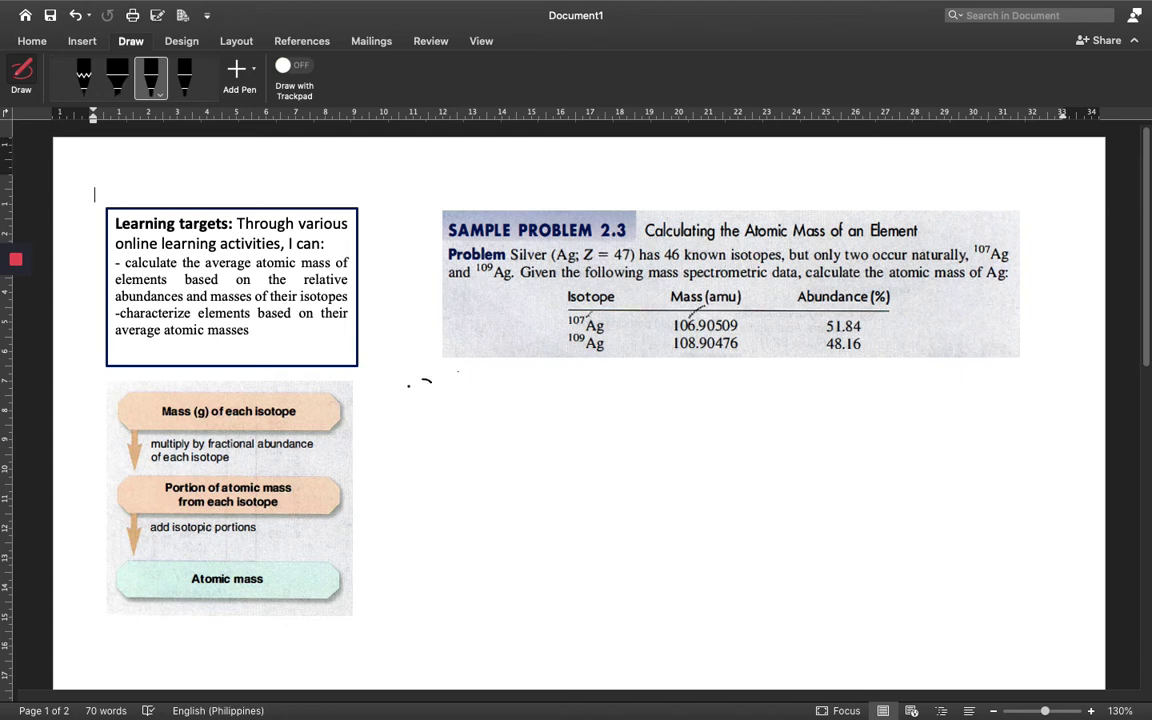
Step: Ink a circle below the silver problem and split it with a diagonal line
mouse_move(408, 386)
left_mouse_down()
mouse_move(412, 456)
mouse_move(438, 362)
mouse_move(455, 376)
mouse_move(419, 447)
left_mouse_up()
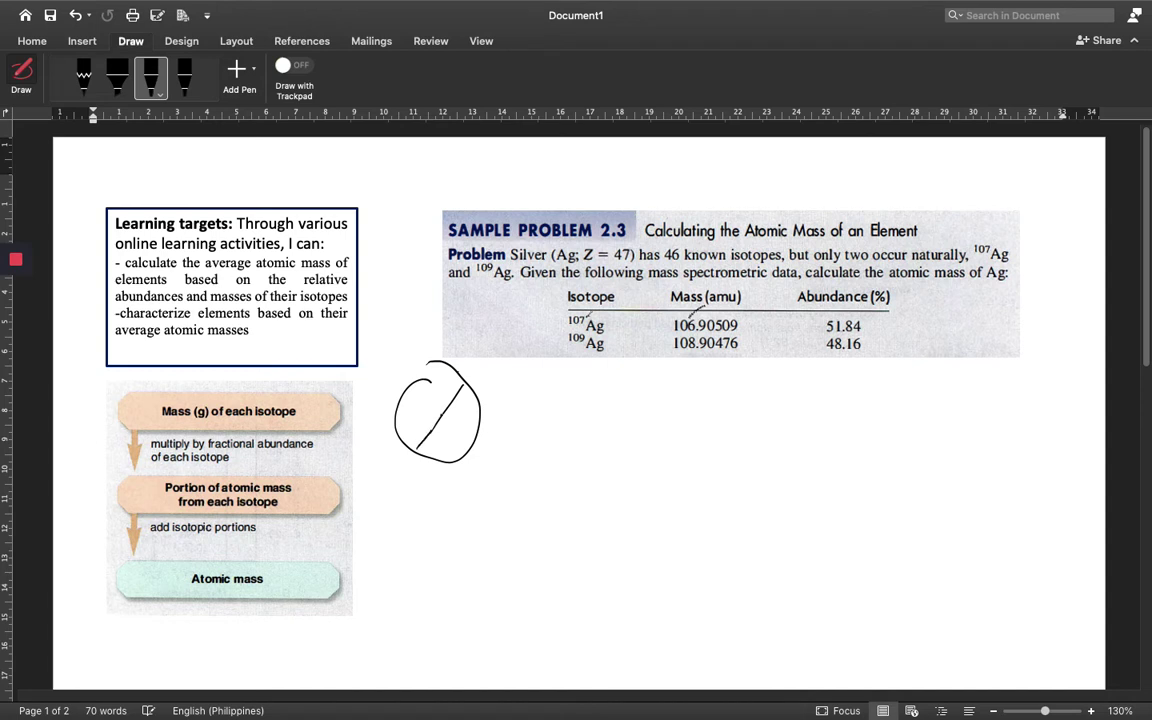
left_click_drag(394, 387, 390, 376)
left_click(418, 396)
Step: Handwrite 107Ag and 109Ag in the two halves of the circle
mouse_move(411, 421)
left_mouse_down()
mouse_move(417, 400)
mouse_move(423, 420)
left_mouse_up()
mouse_move(412, 412)
left_mouse_down()
mouse_move(420, 426)
mouse_move(404, 397)
mouse_move(440, 440)
mouse_move(452, 434)
left_mouse_up()
left_click(426, 405)
left_click(426, 416)
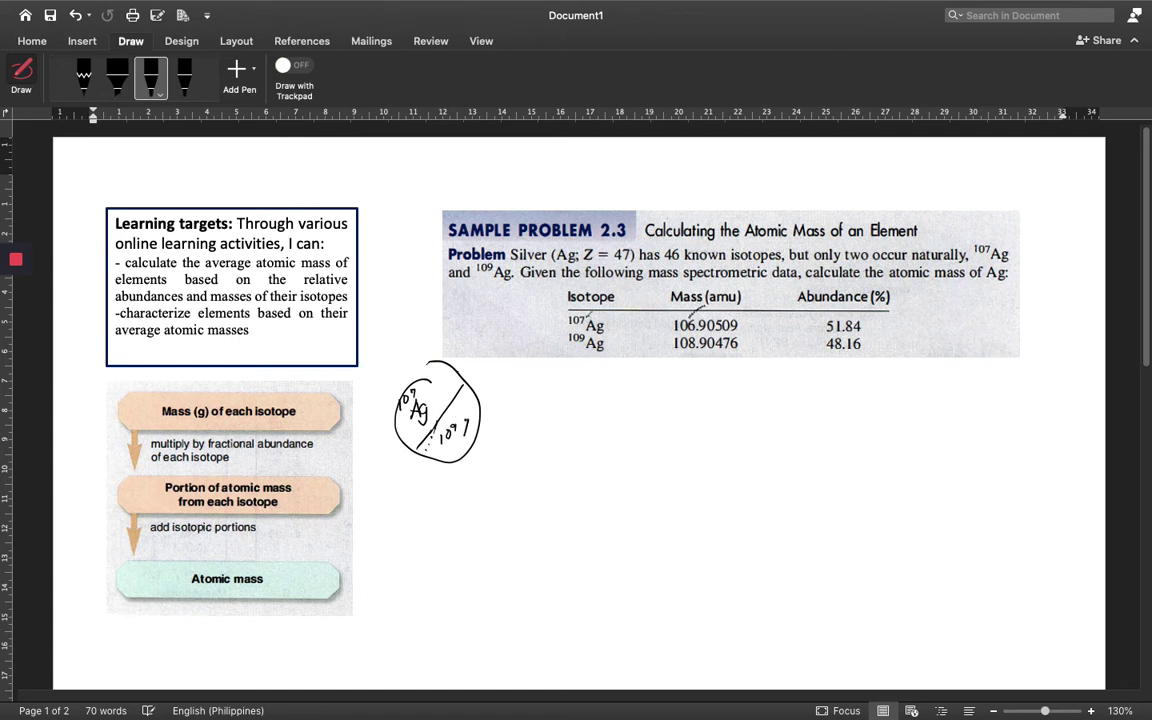
left_click_drag(463, 440, 474, 442)
Step: Draw a divider beside the Abundance column and handwrite the heading 'Fractional Ab.'
left_click_drag(902, 290, 902, 341)
left_click_drag(917, 290, 937, 289)
mouse_move(926, 290)
left_mouse_down()
mouse_move(926, 303)
mouse_move(940, 294)
left_mouse_up()
left_click_drag(946, 294, 963, 303)
left_click_drag(958, 296, 1009, 302)
left_click(1031, 289)
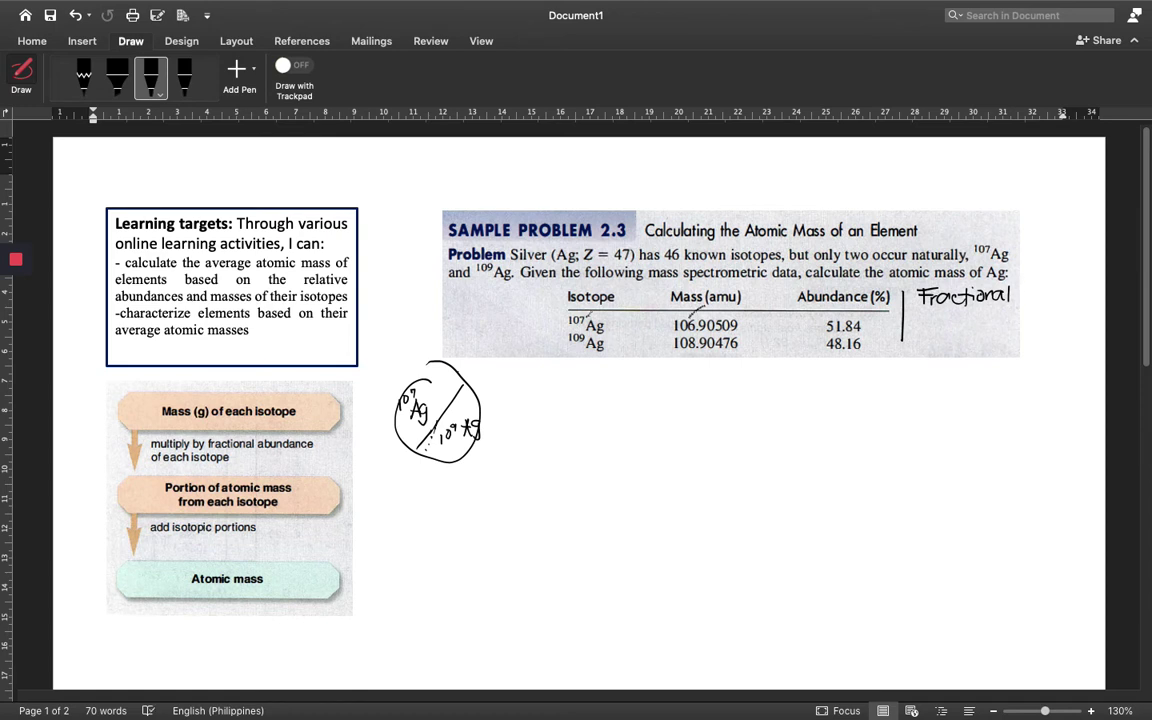
mouse_move(1021, 301)
left_mouse_down()
mouse_move(1027, 288)
mouse_move(1036, 300)
left_mouse_up()
left_click(1044, 299)
Step: Write 0.5184 and 0.4816 under the heading and begin the 'rel.' label
left_click_drag(928, 319, 927, 320)
mouse_move(940, 318)
left_mouse_down()
mouse_move(938, 329)
mouse_move(946, 318)
mouse_move(952, 328)
mouse_move(983, 322)
mouse_move(976, 330)
left_mouse_up()
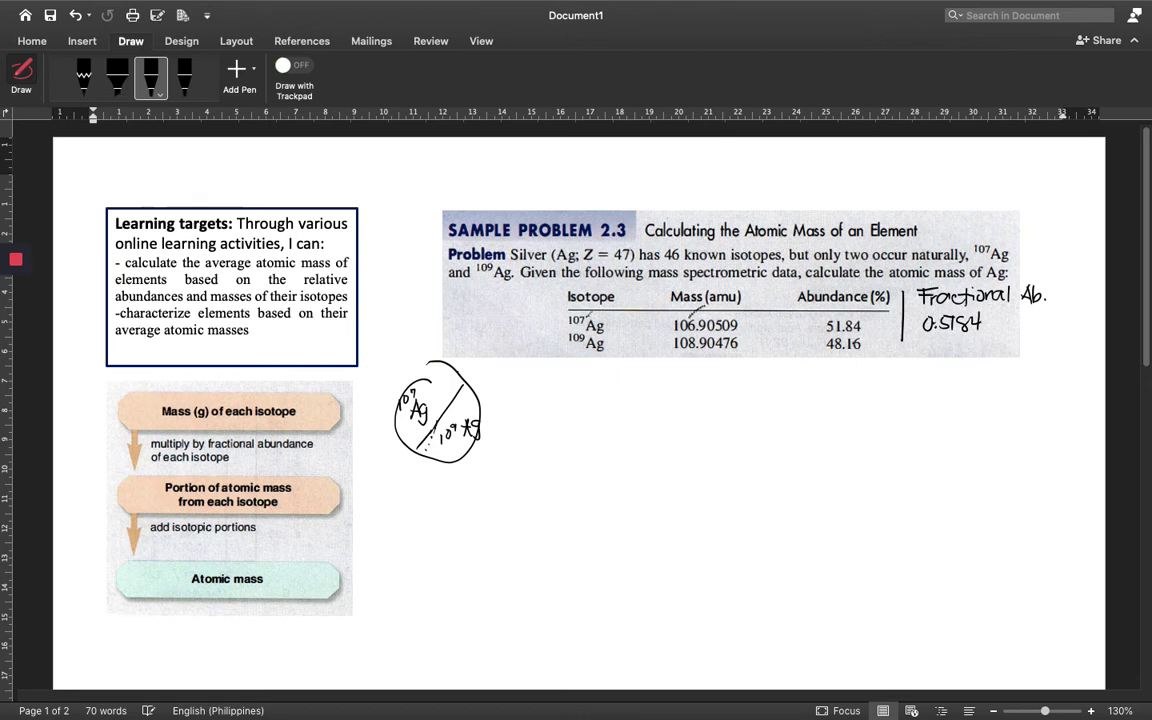
mouse_move(926, 347)
left_mouse_down()
mouse_move(953, 359)
mouse_move(986, 351)
left_mouse_up()
left_click(933, 356)
left_click(988, 327)
mouse_move(538, 435)
left_mouse_down()
mouse_move(546, 424)
mouse_move(564, 433)
mouse_move(529, 473)
mouse_move(549, 454)
mouse_move(553, 465)
left_mouse_up()
Step: Complete the label 'rel. atomic mass Ag =' for the equation
left_click(558, 465)
mouse_move(559, 450)
left_mouse_down()
mouse_move(545, 468)
mouse_move(545, 451)
mouse_move(567, 449)
mouse_move(573, 465)
mouse_move(588, 458)
left_mouse_up()
left_click_drag(534, 493, 564, 486)
mouse_move(577, 474)
left_mouse_down()
mouse_move(546, 513)
mouse_move(561, 521)
left_mouse_up()
left_click(564, 503)
left_click(565, 511)
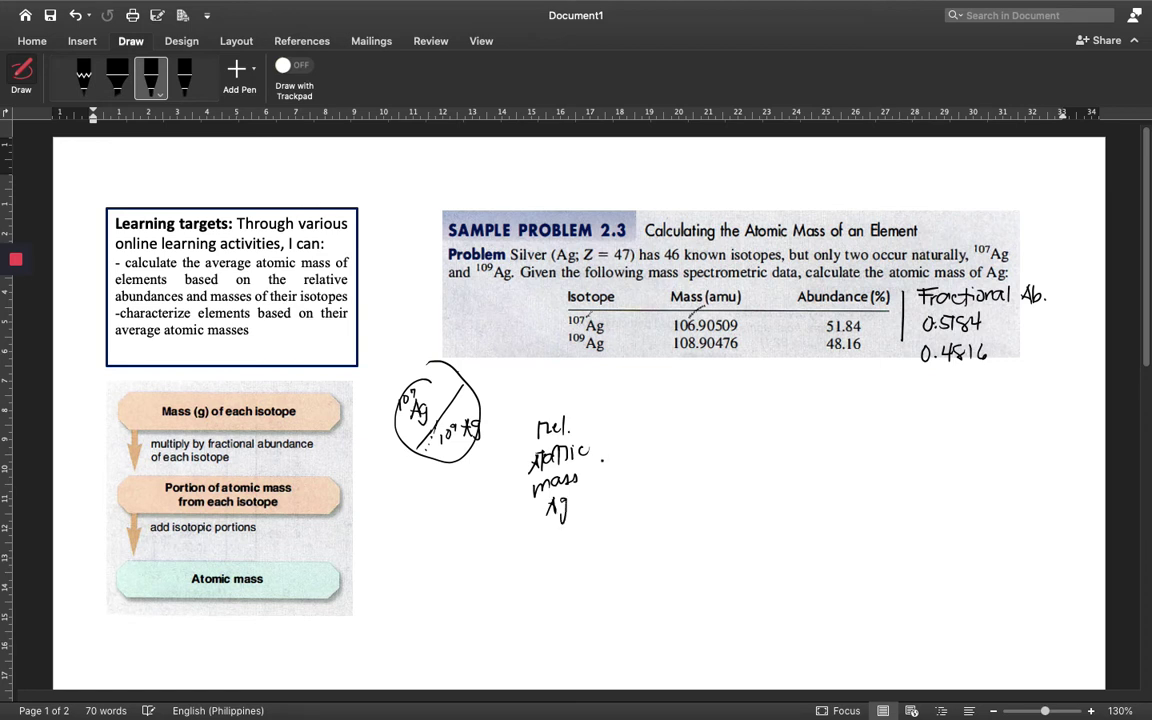
left_click_drag(600, 462, 611, 461)
left_click_drag(600, 469, 612, 468)
Step: Write the first term (106.90509 amu)(0.5184) with a 107Ag label above it
mouse_move(661, 386)
left_mouse_down()
mouse_move(661, 397)
mouse_move(677, 385)
mouse_move(684, 406)
mouse_move(712, 398)
mouse_move(703, 418)
left_mouse_up()
left_click(710, 394)
mouse_move(644, 449)
left_mouse_down()
mouse_move(646, 464)
mouse_move(657, 450)
mouse_move(672, 463)
mouse_move(731, 450)
mouse_move(749, 461)
mouse_move(748, 481)
left_mouse_up()
left_click(670, 461)
left_click(683, 462)
left_click(738, 451)
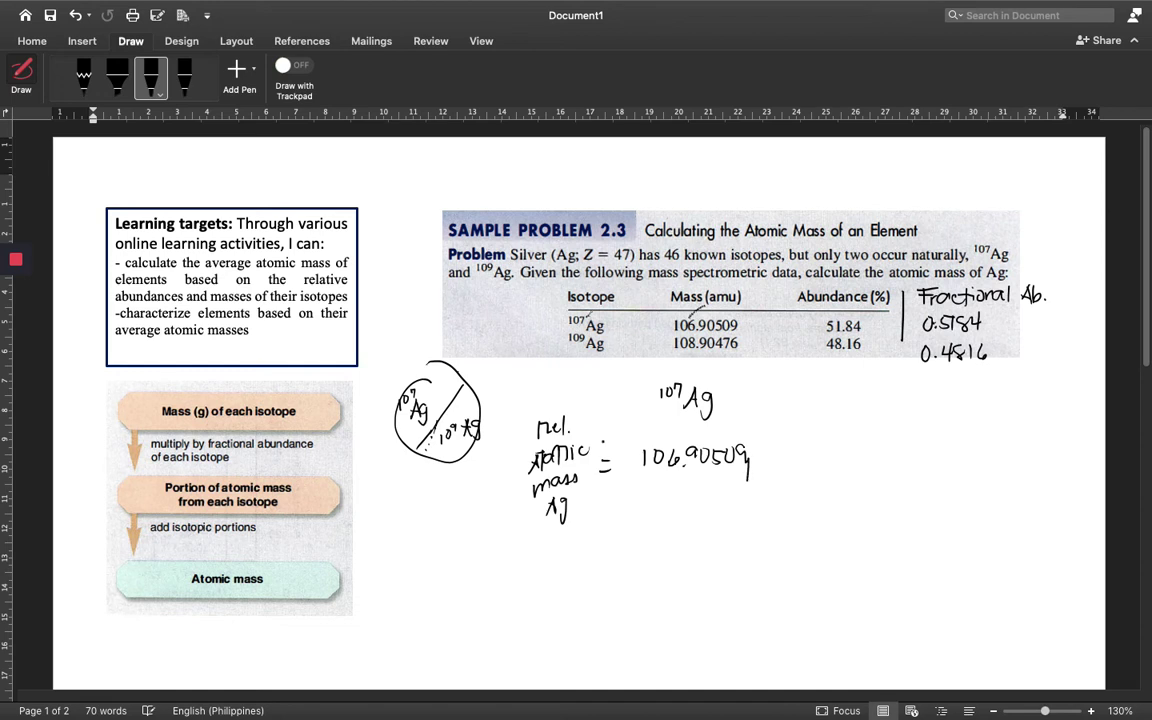
left_click_drag(635, 446, 637, 475)
left_click(755, 452)
mouse_move(760, 462)
left_mouse_down()
mouse_move(772, 452)
mouse_move(781, 470)
left_mouse_up()
left_click(776, 437)
left_click_drag(803, 442, 800, 470)
mouse_move(812, 446)
left_mouse_down()
mouse_move(826, 453)
mouse_move(836, 438)
mouse_move(842, 452)
mouse_move(851, 440)
mouse_move(867, 456)
mouse_move(869, 436)
mouse_move(884, 462)
mouse_move(920, 453)
left_mouse_up()
Step: Add '+ (108.90476)(0.4816)' with the second isotope's label above it
left_click_drag(913, 443, 913, 464)
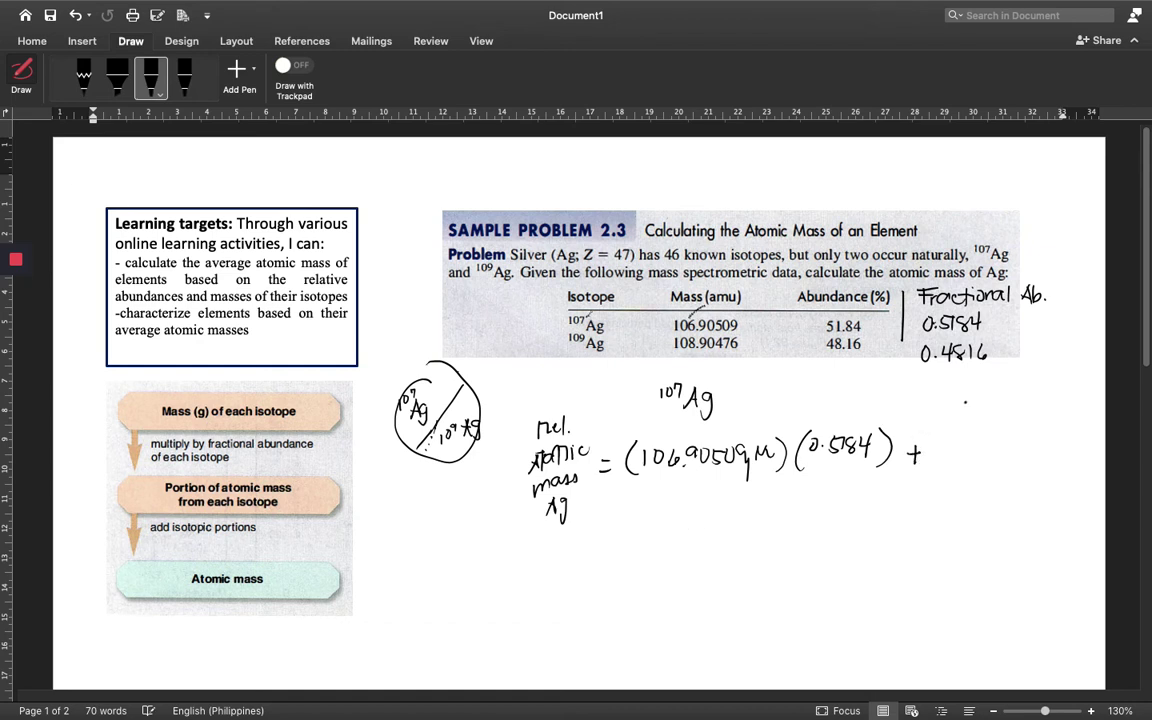
mouse_move(971, 394)
left_mouse_down()
mouse_move(972, 406)
mouse_move(996, 416)
mouse_move(1009, 403)
mouse_move(1014, 414)
left_mouse_up()
left_click(981, 404)
mouse_move(948, 440)
left_mouse_down()
mouse_move(945, 470)
mouse_move(960, 445)
mouse_move(1000, 460)
mouse_move(1009, 447)
mouse_move(1035, 455)
left_mouse_up()
left_click(960, 437)
left_click(981, 456)
left_click(1043, 451)
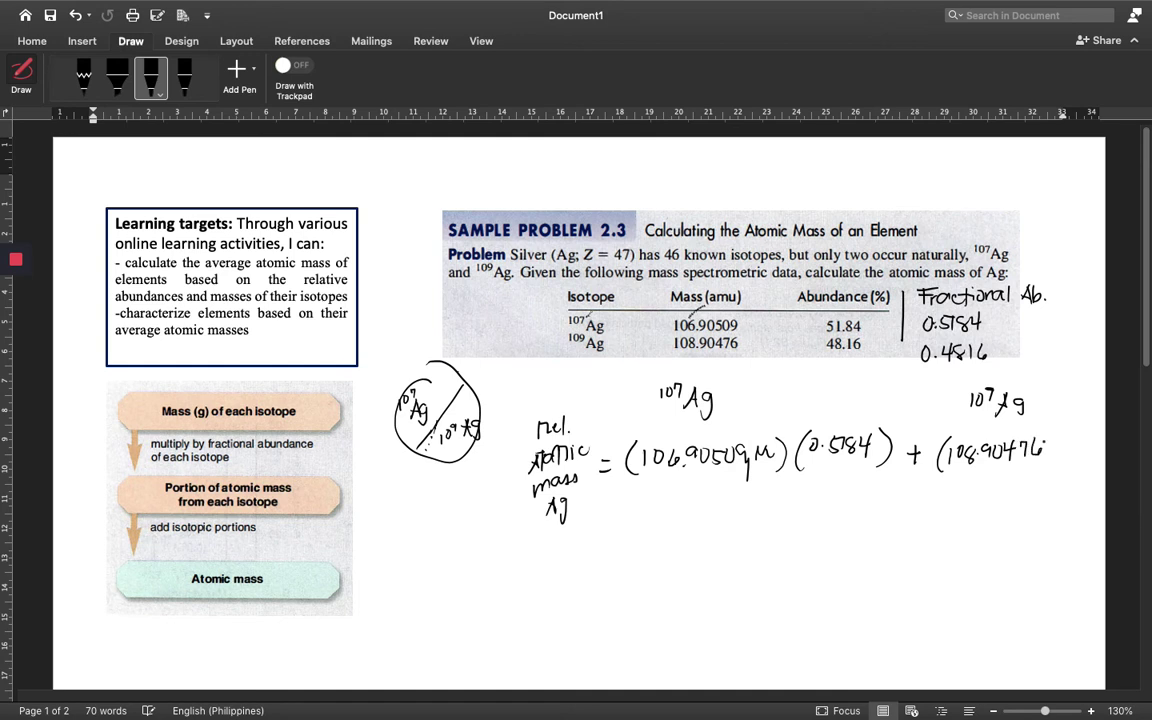
mouse_move(987, 480)
left_mouse_down()
mouse_move(983, 510)
mouse_move(1003, 486)
mouse_move(1036, 488)
mouse_move(1027, 507)
mouse_move(1048, 481)
mouse_move(1073, 509)
left_mouse_up()
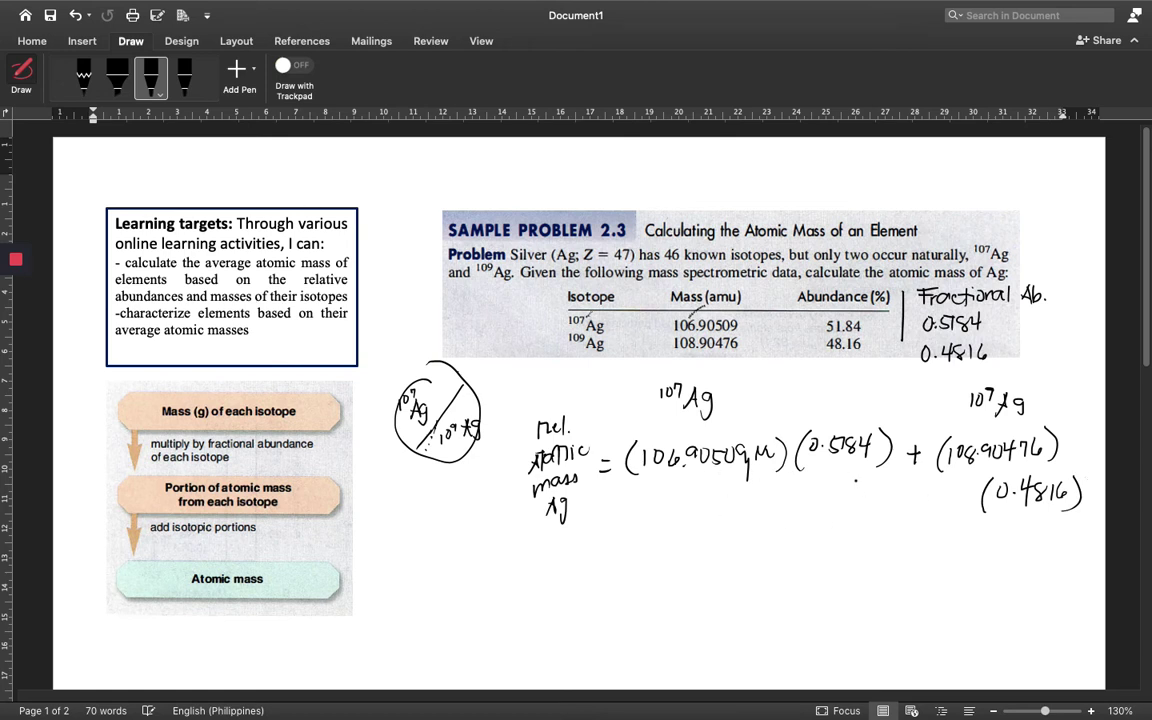
Step: Write '= 55.42 u + 52.45 u' on a new line below the equation
left_click_drag(609, 558, 617, 568)
mouse_move(660, 554)
left_mouse_down()
mouse_move(657, 571)
mouse_move(670, 570)
left_mouse_up()
mouse_move(668, 553)
left_mouse_down()
mouse_move(711, 563)
mouse_move(706, 573)
mouse_move(812, 577)
mouse_move(819, 566)
left_mouse_up()
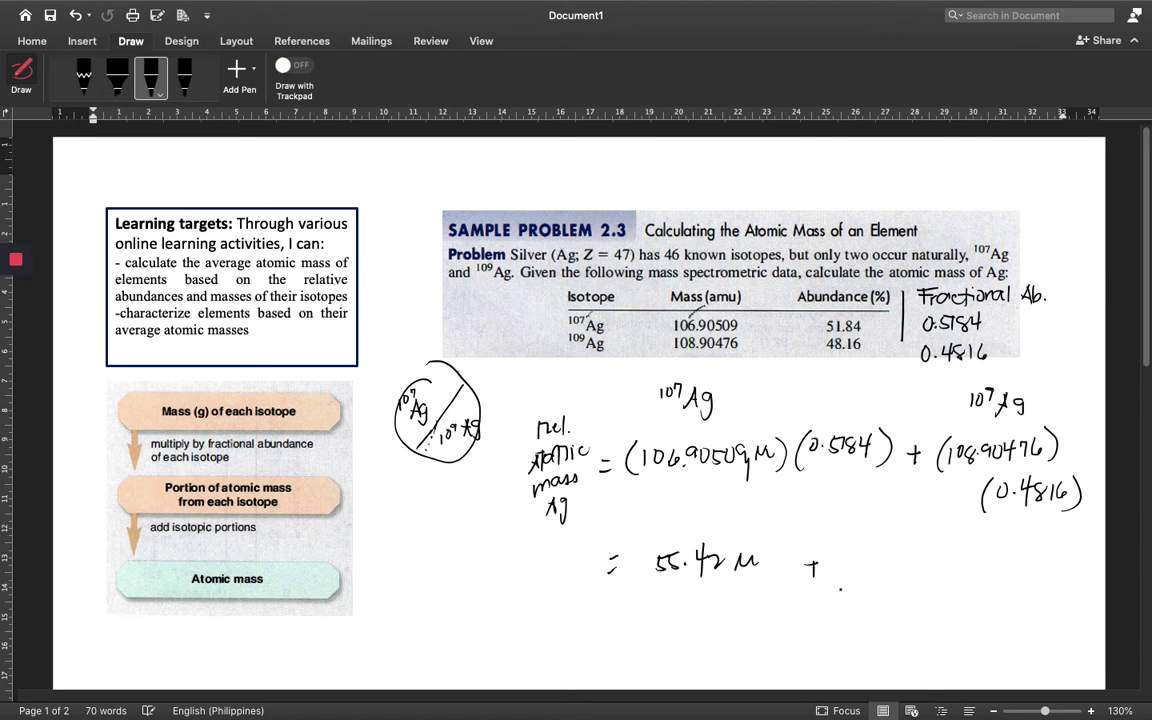
mouse_move(852, 558)
left_mouse_down()
mouse_move(850, 570)
mouse_move(861, 555)
mouse_move(901, 568)
mouse_move(953, 549)
left_mouse_up()
left_click(881, 557)
Step: Write the final line '= 107.87 u' and draw a box around it
left_click_drag(619, 623, 628, 624)
mouse_move(619, 632)
left_mouse_down()
mouse_move(664, 650)
mouse_move(686, 625)
mouse_move(705, 646)
mouse_move(731, 644)
mouse_move(740, 622)
mouse_move(756, 639)
mouse_move(799, 623)
mouse_move(802, 645)
left_mouse_up()
left_click(697, 628)
left_click(720, 633)
left_click(748, 631)
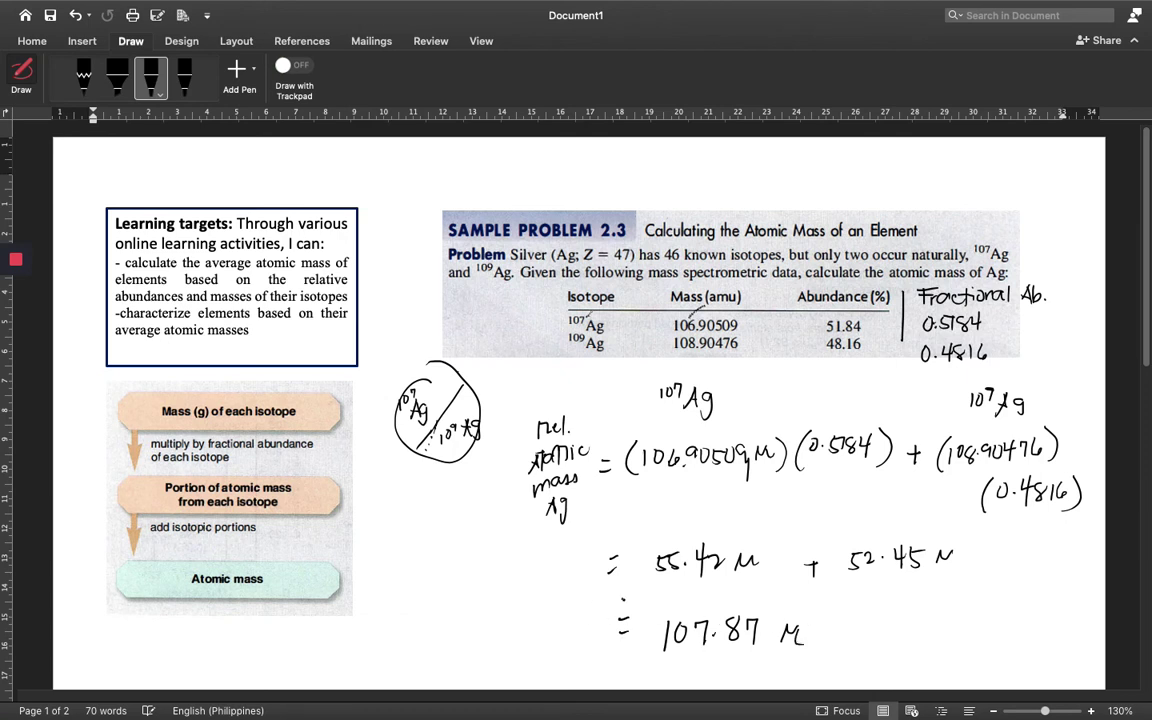
mouse_move(621, 600)
left_mouse_down()
mouse_move(843, 594)
mouse_move(822, 650)
mouse_move(625, 690)
left_mouse_up()
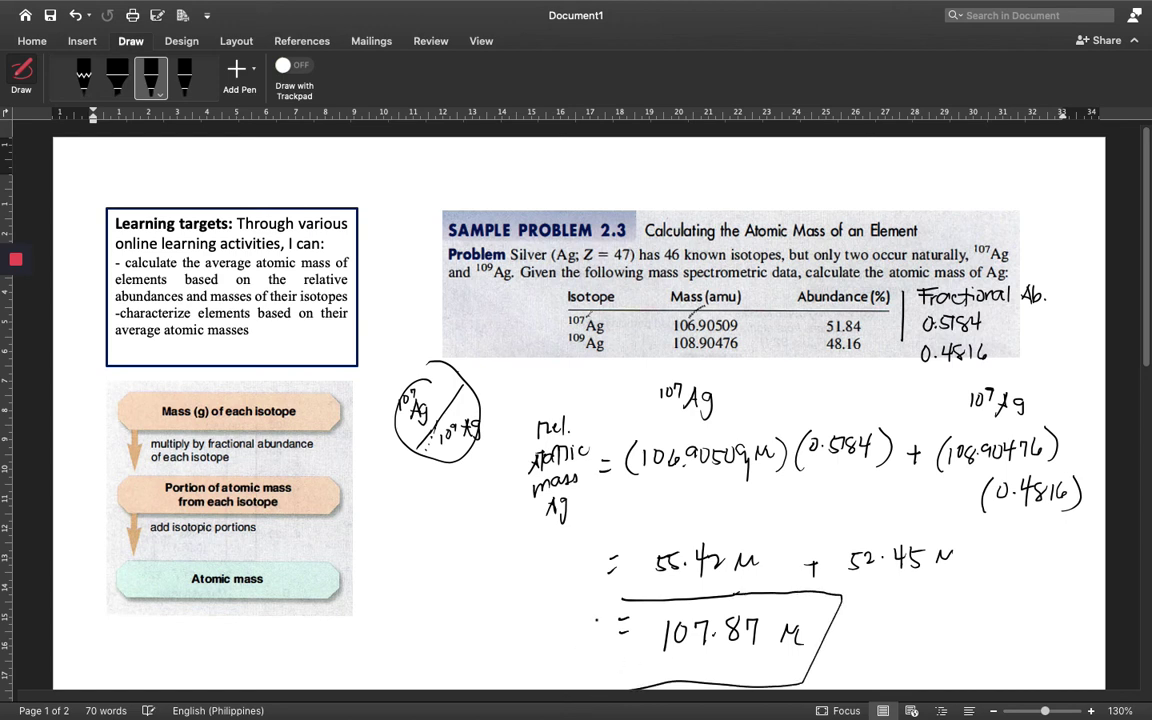
left_click_drag(604, 612, 590, 688)
Step: Show Mission Control's overview of all open windows and spaces
key("ctrl+Up")
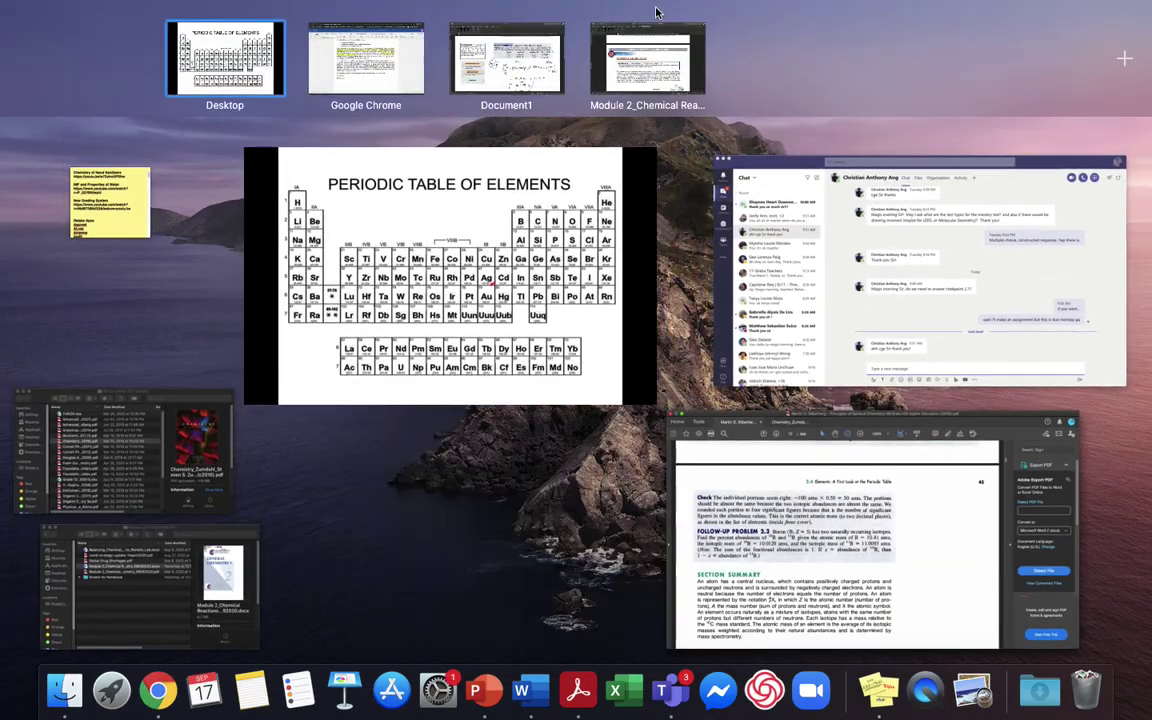
Step: Switch to the Module 2 document and scroll to the Checkpoint 2.1 table and question 1
left_click(638, 55)
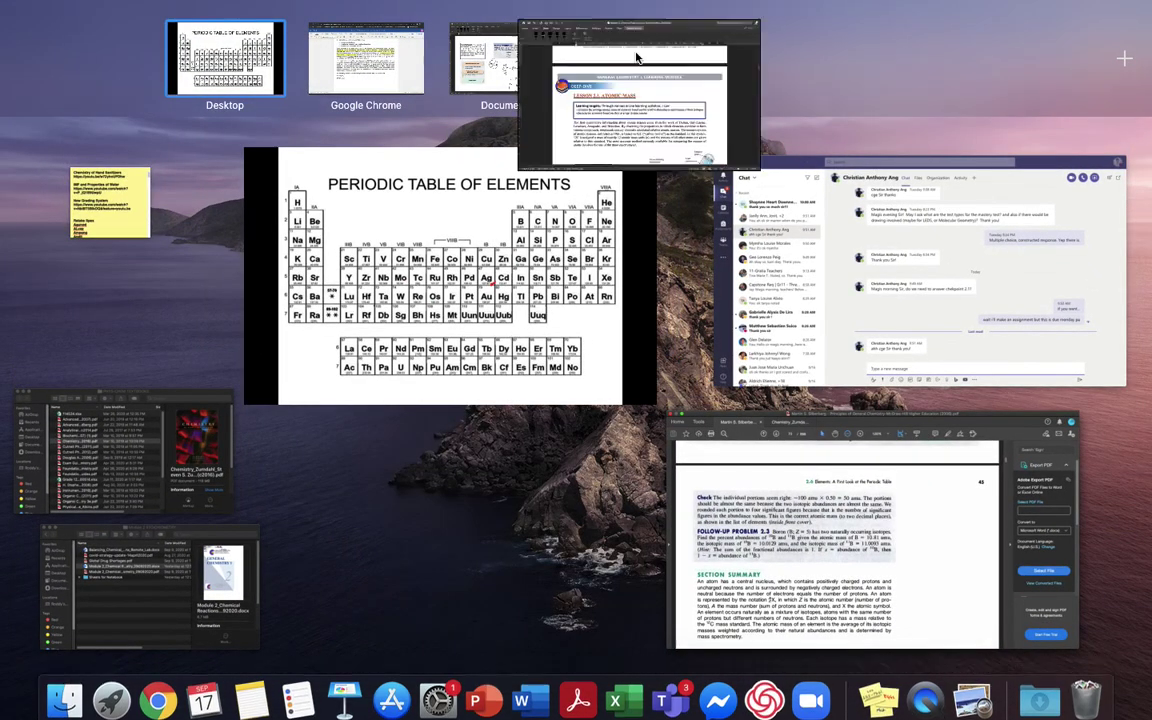
scroll(475, 468, "down", 20)
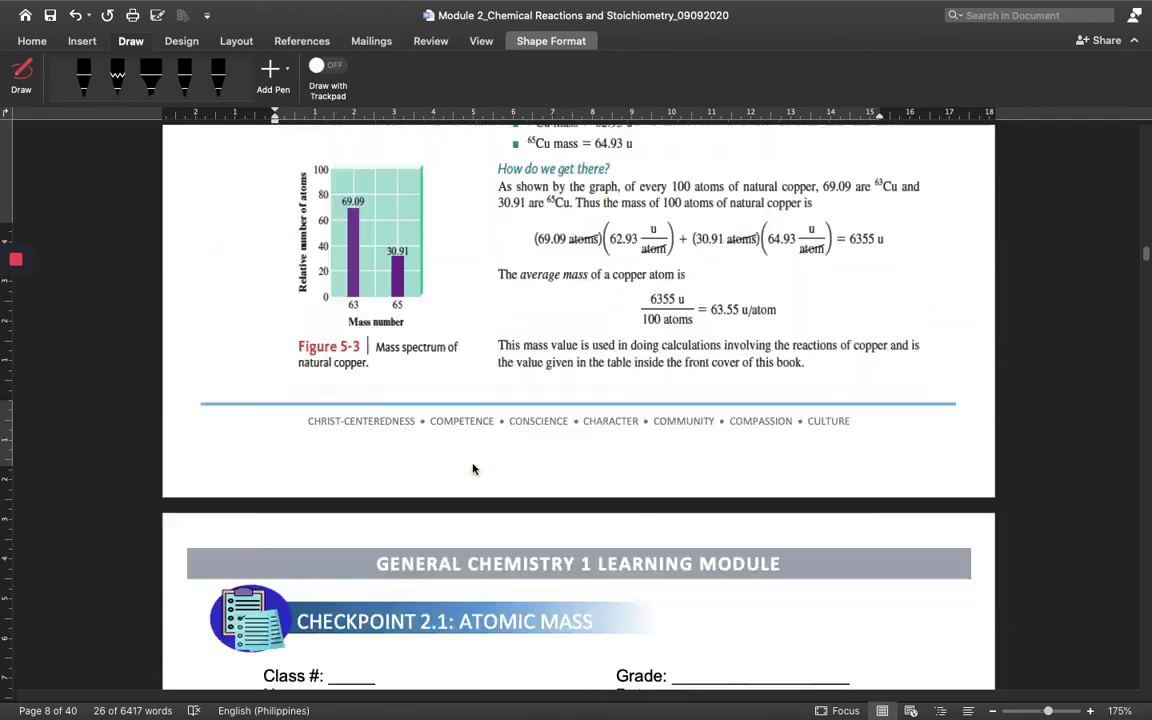
scroll(475, 468, "down", 5)
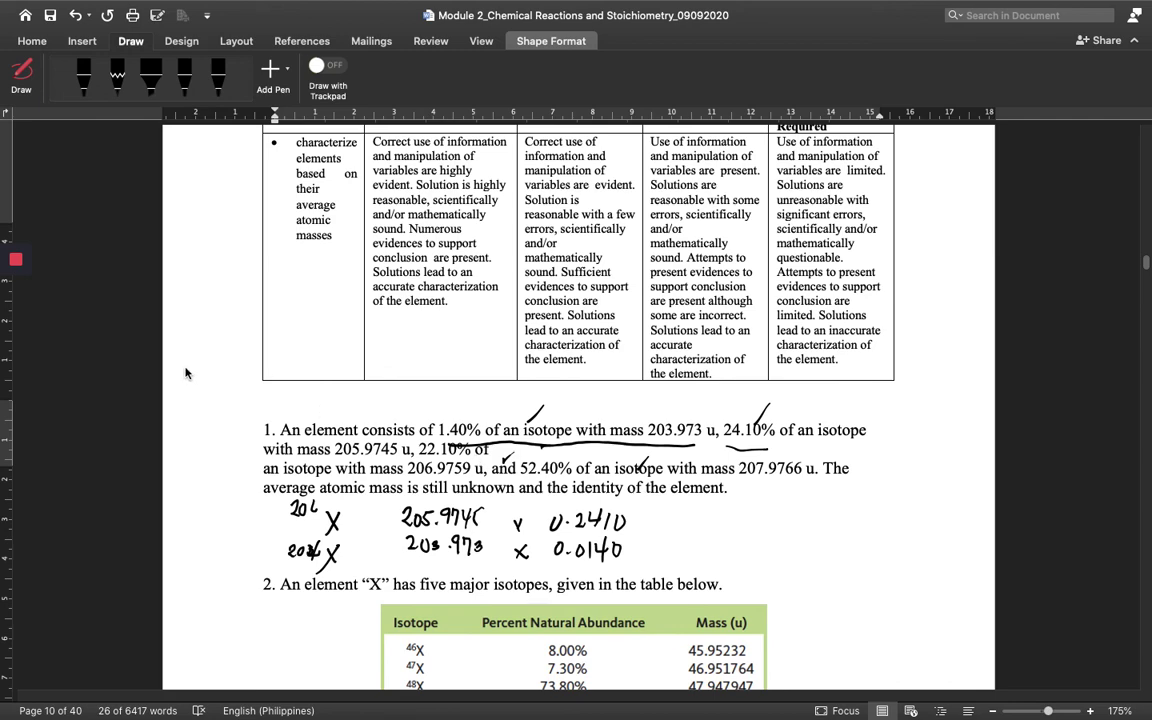
scroll(185, 373, "up", 3)
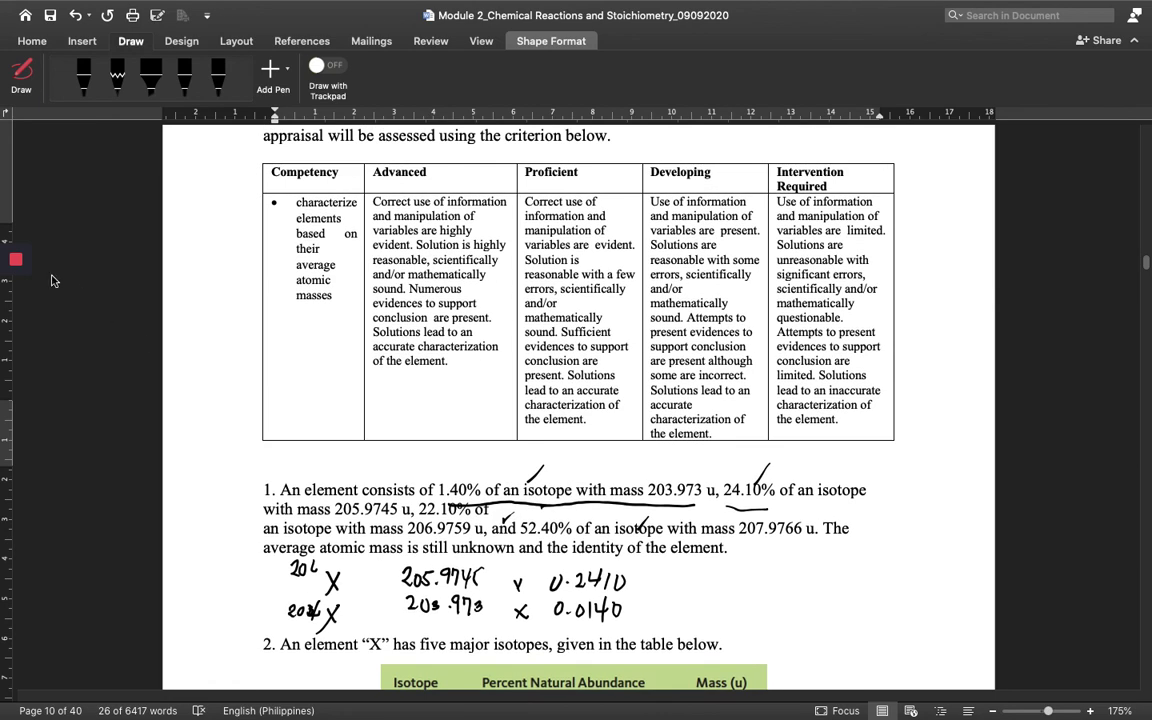
mouse_move(19, 262)
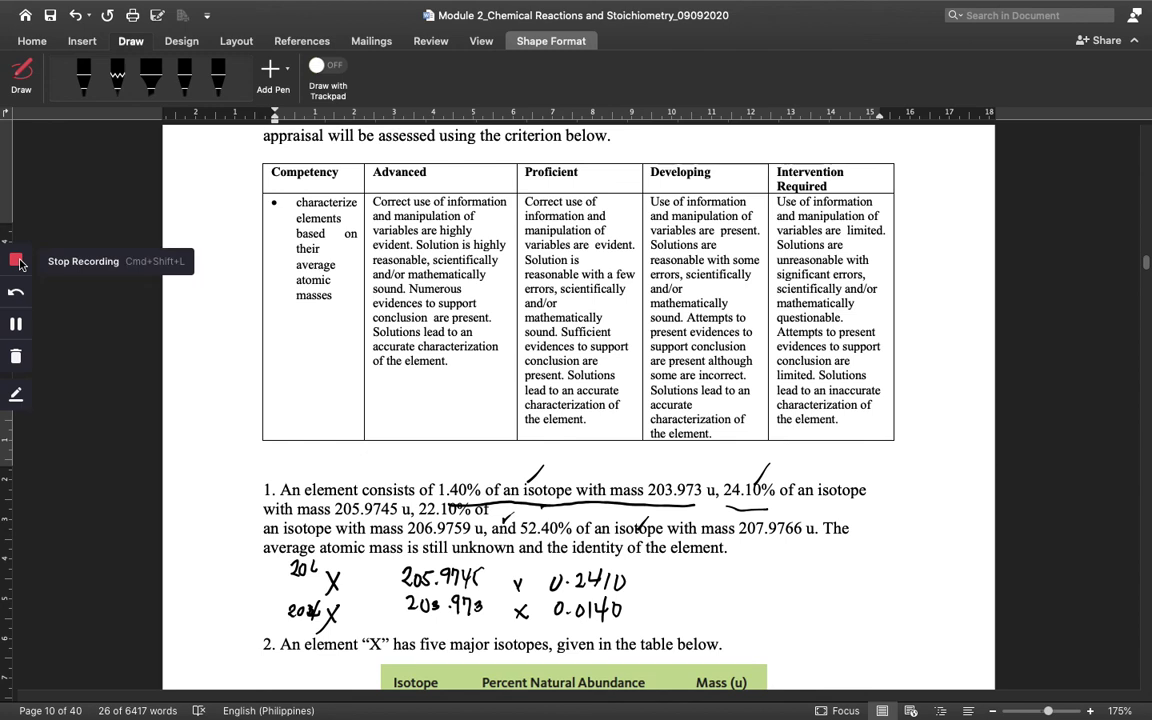